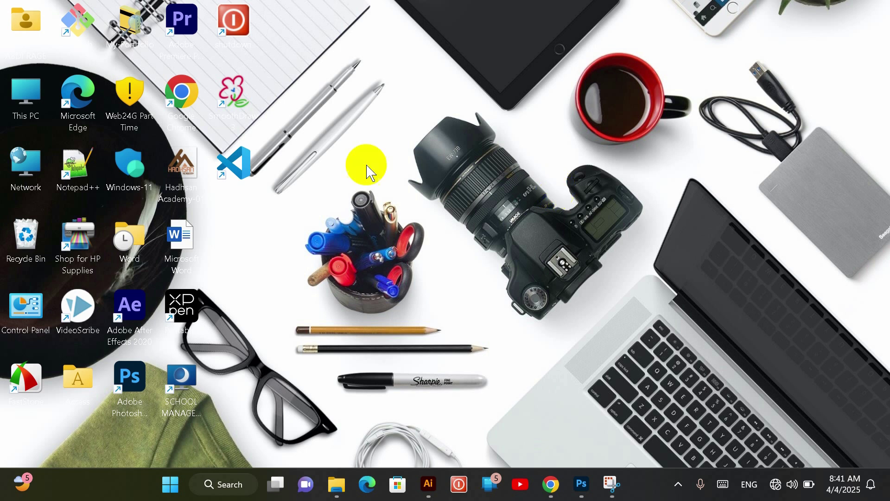
- Open the Microsoft Word document from the desktop
click(202, 237)
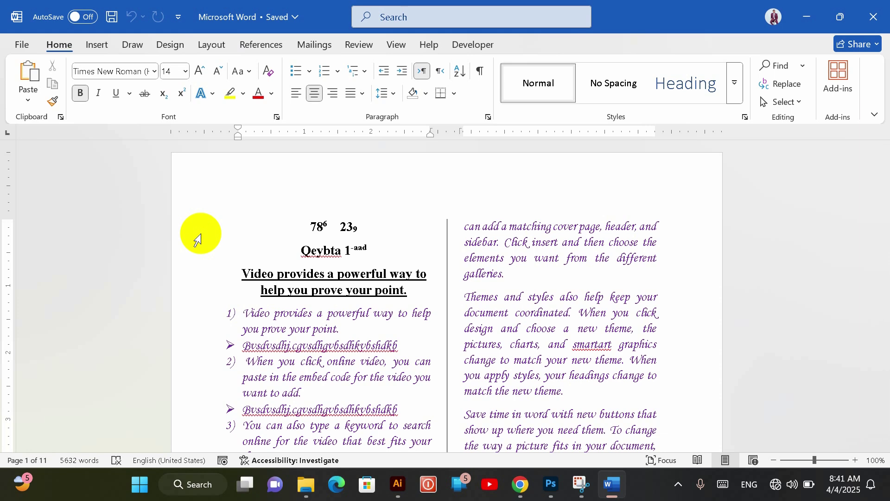
- Examine the spacing between lines and between the first two paragraphs in the second column of page 1
click(466, 226)
drag(466, 227, 661, 244)
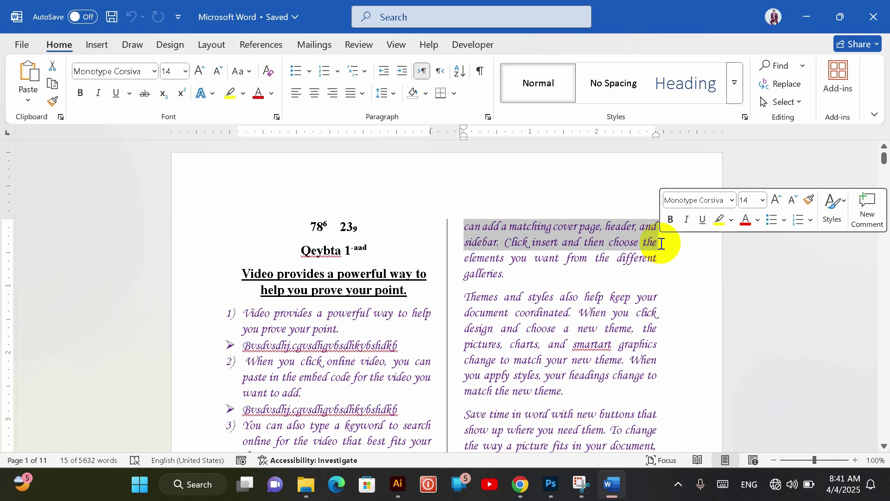
click(591, 282)
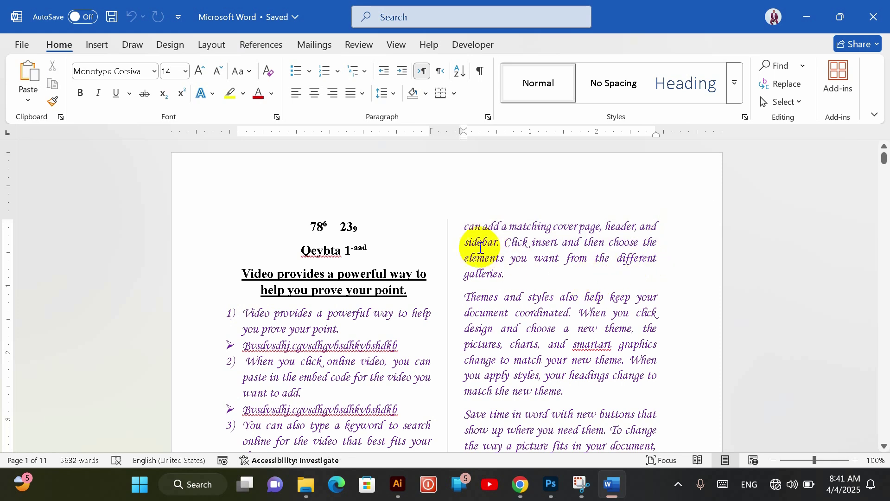
click(508, 278)
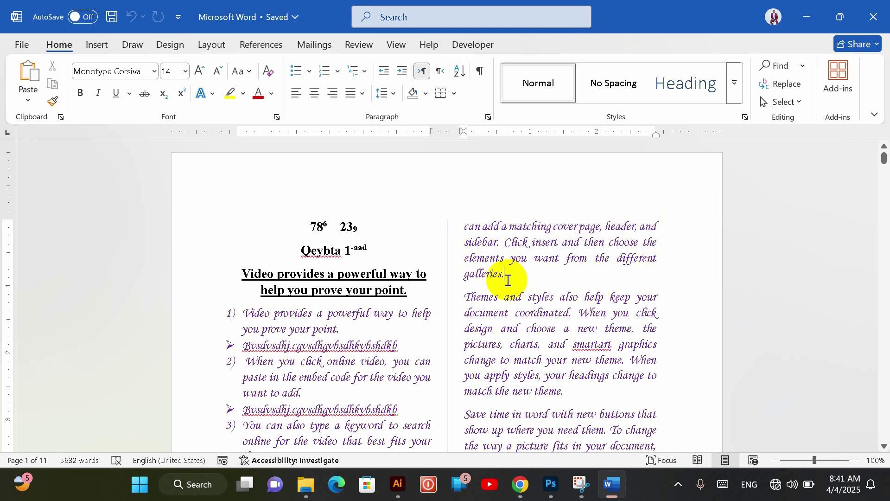
drag(504, 278, 465, 222)
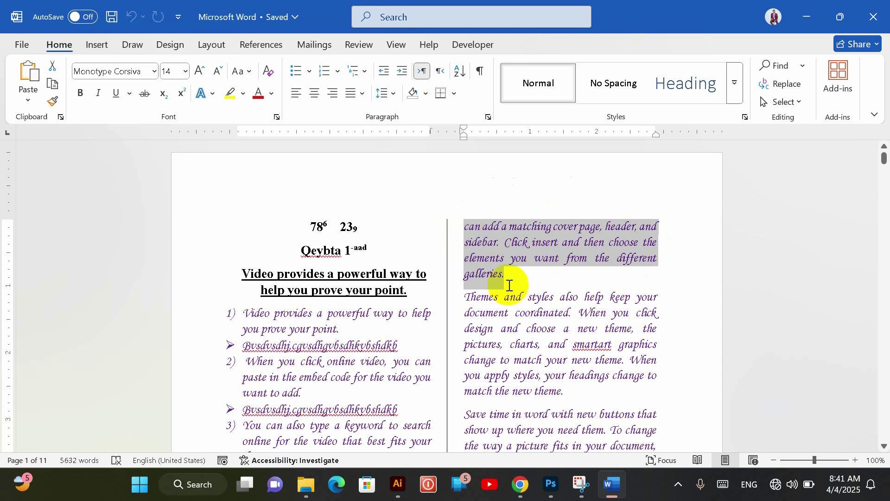
drag(562, 387, 463, 298)
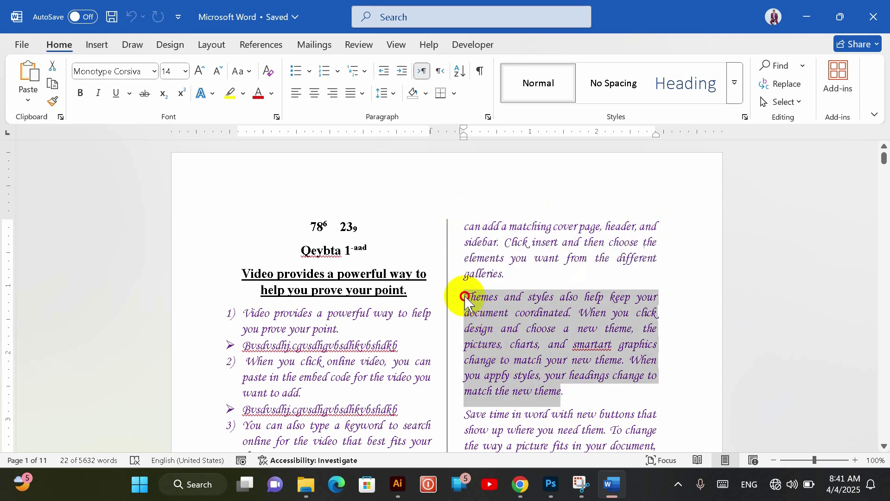
click(466, 300)
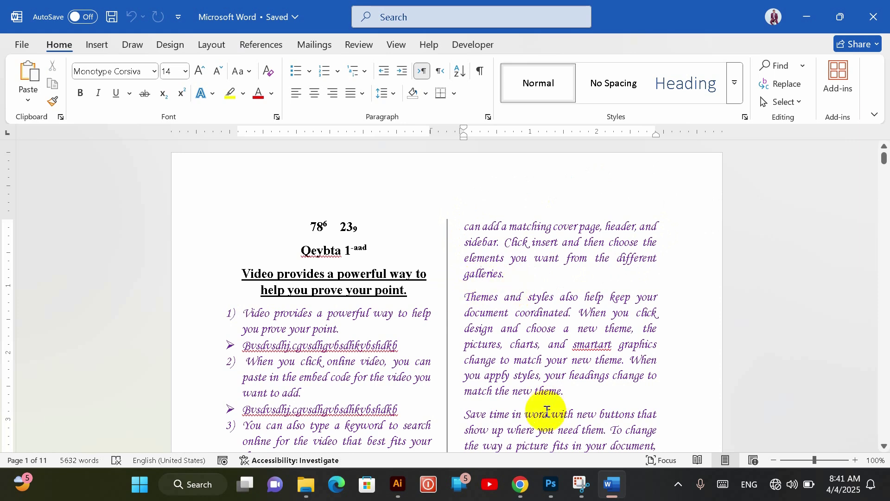
drag(547, 394, 513, 394)
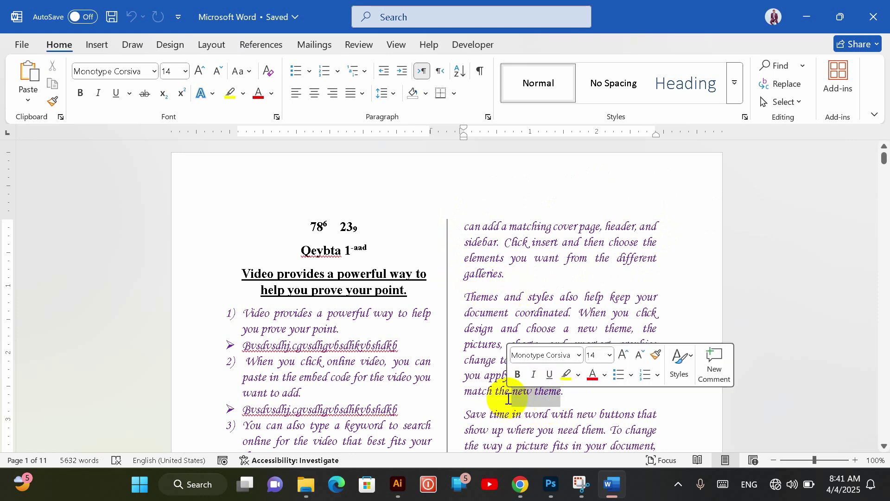
click(593, 397)
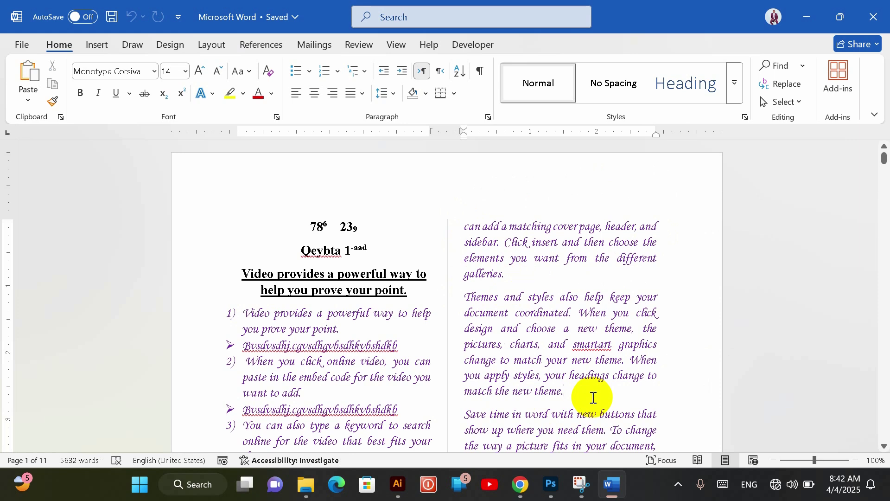
- Set the line spacing of the second column's text from "can add a matching cover page" through "match the new theme." to 3.0
click(462, 224)
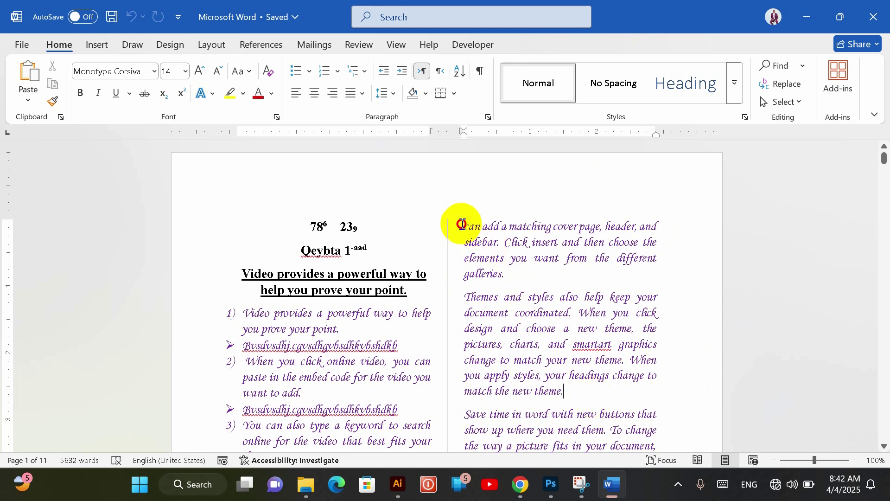
drag(463, 225, 586, 392)
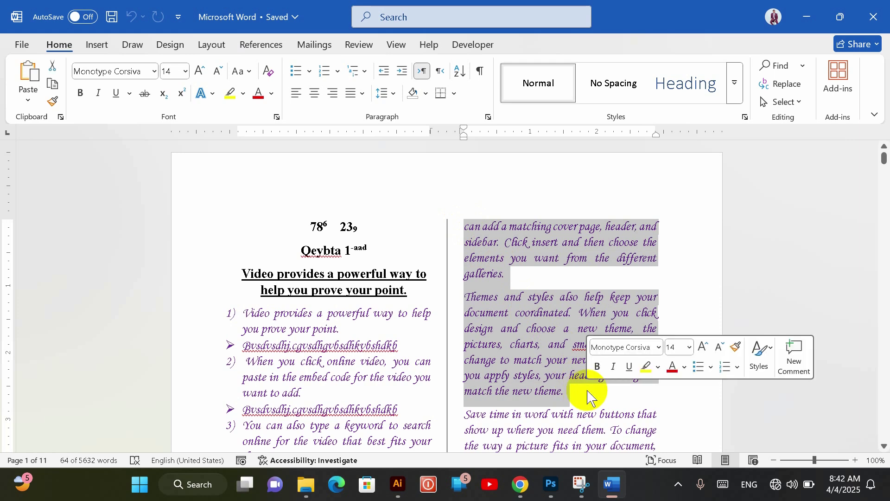
click(393, 94)
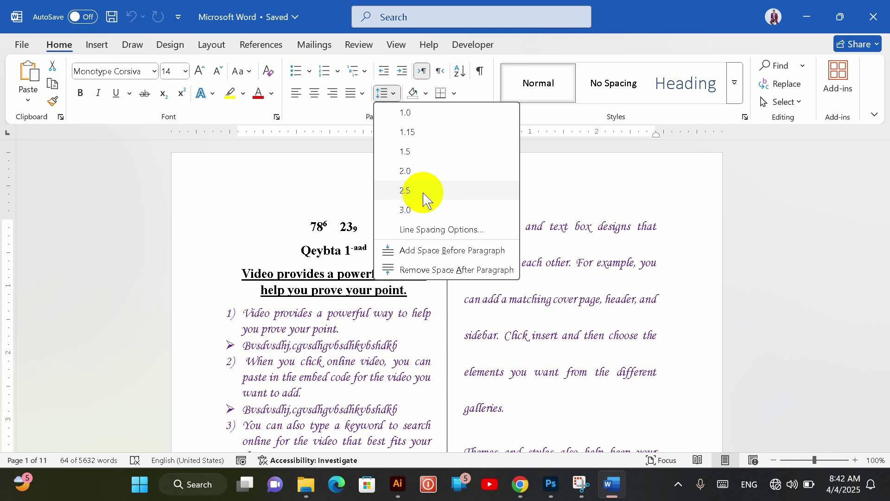
click(430, 211)
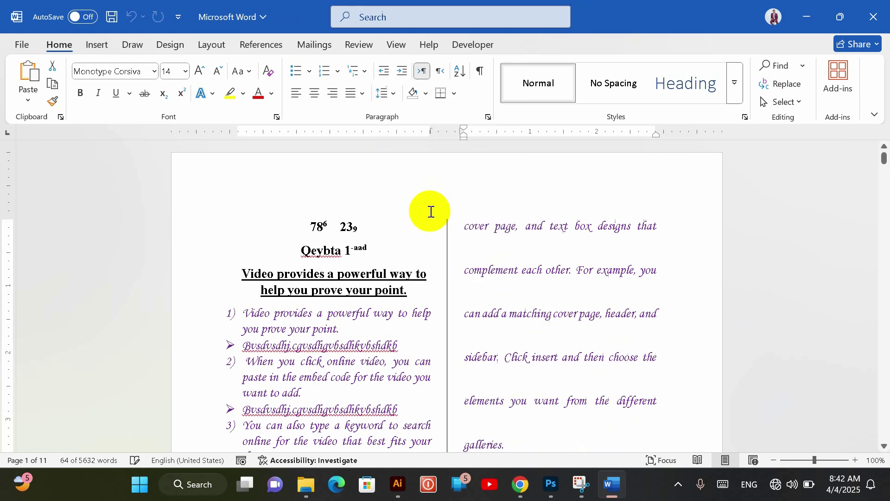
click(679, 345)
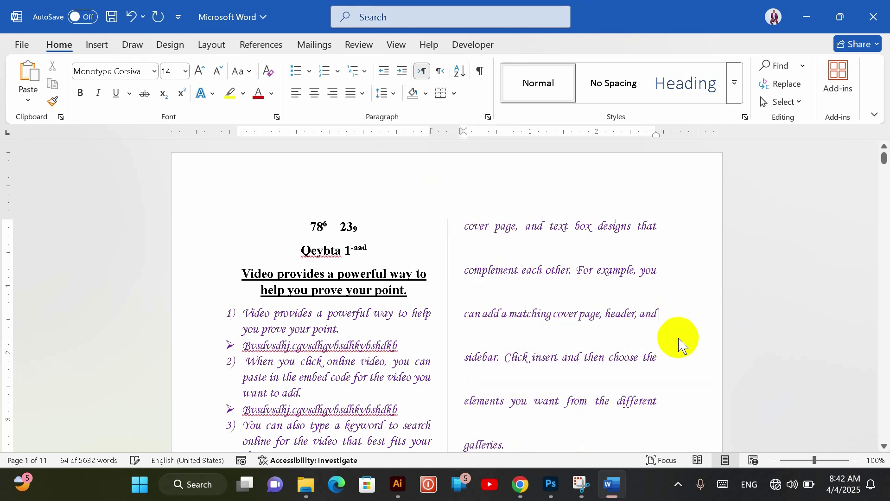
- Set the line spacing of the paragraphs ending in "galleries." and "match the new theme." in the second column to 1.0
drag(885, 160, 883, 176)
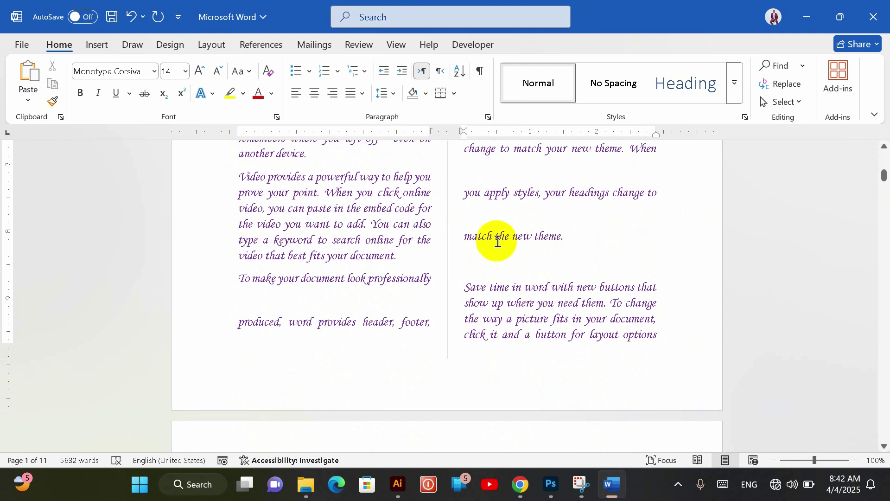
mouse_move(884, 177)
mouse_down()
mouse_move(881, 153)
mouse_move(883, 180)
mouse_up()
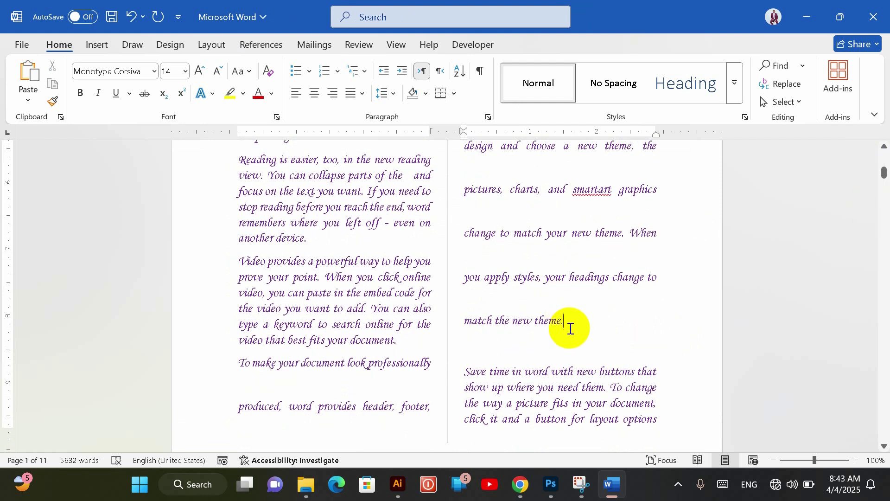
drag(570, 328, 466, 190)
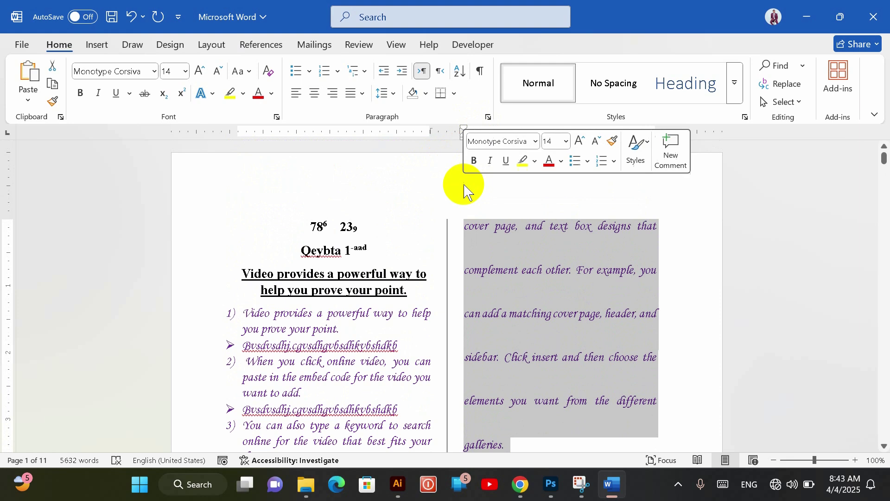
click(394, 94)
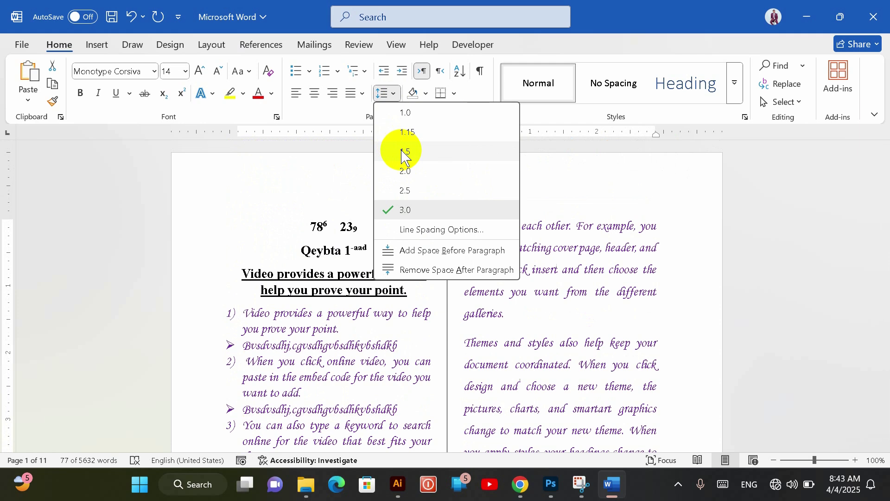
click(411, 114)
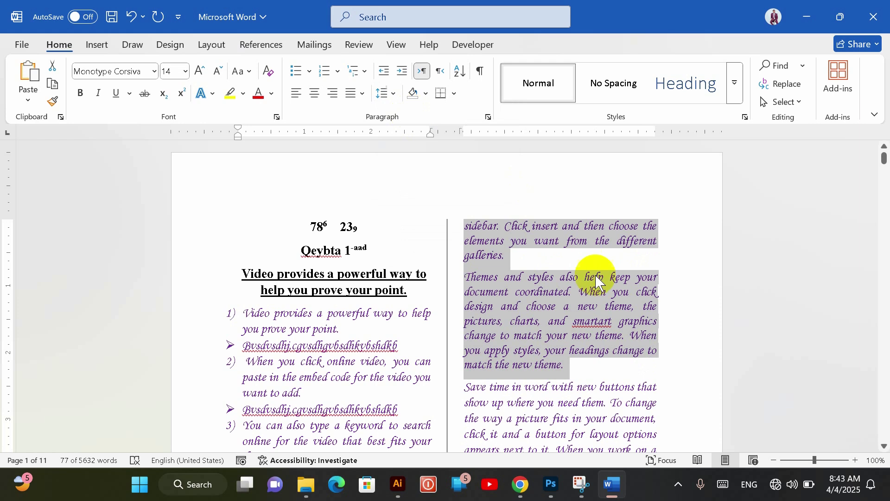
click(605, 333)
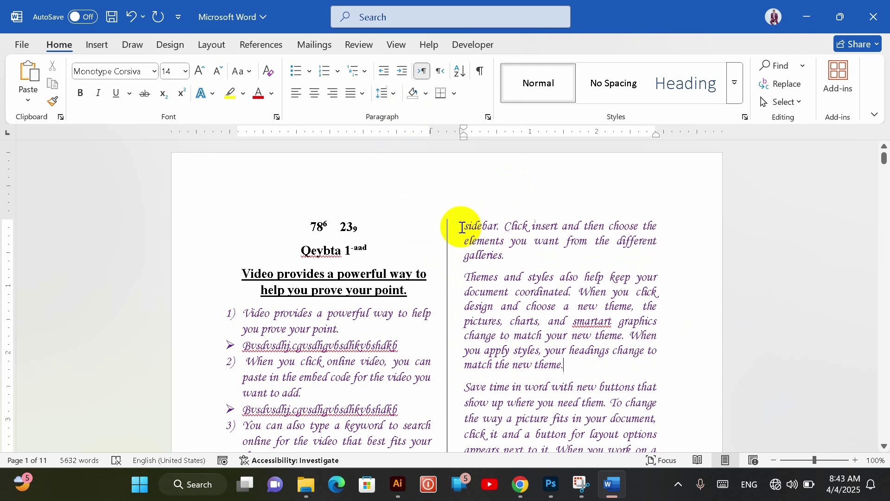
- Remove the space after the second-column paragraphs from "sidebar. Click insert" through the one starting "Save time in word"
drag(462, 227, 662, 392)
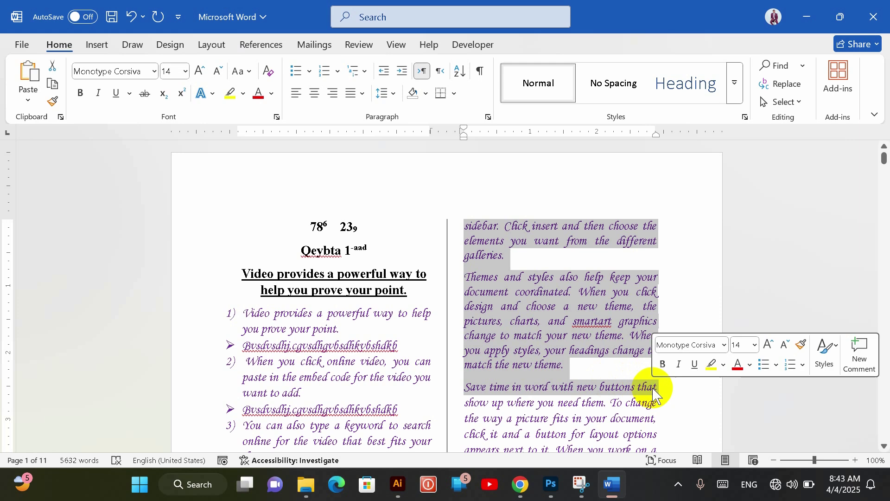
click(386, 93)
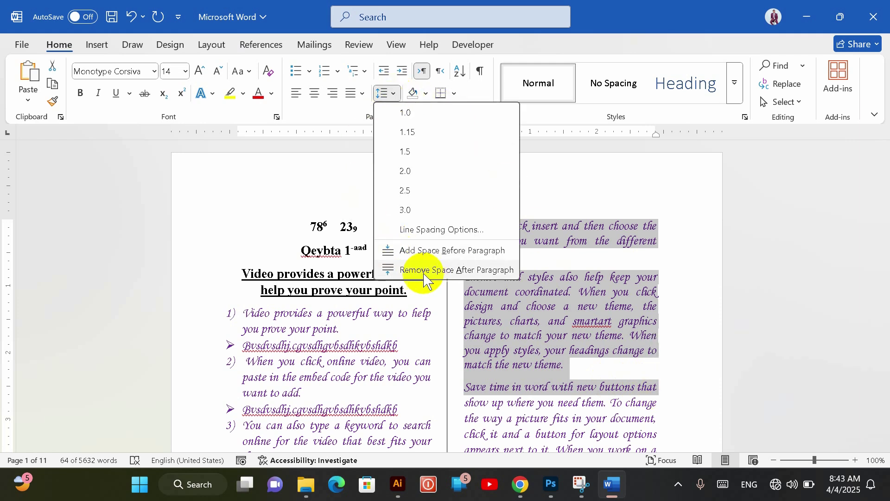
click(479, 271)
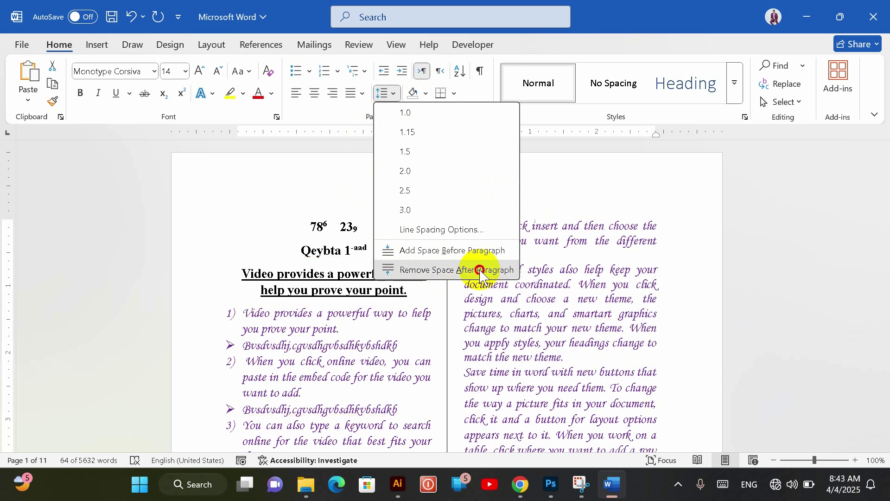
click(619, 332)
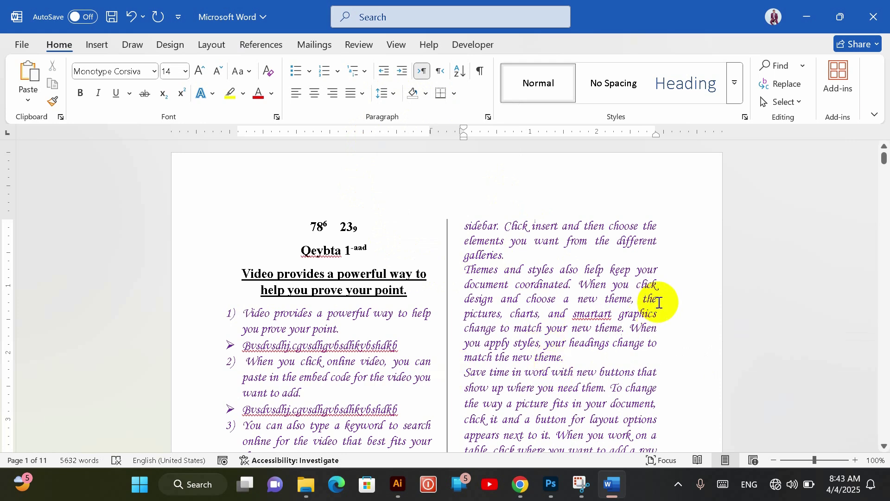
- Add space before the second-column paragraphs from "sidebar. Click insert" through the one starting "Reading is easier", and save the document
drag(886, 161, 885, 167)
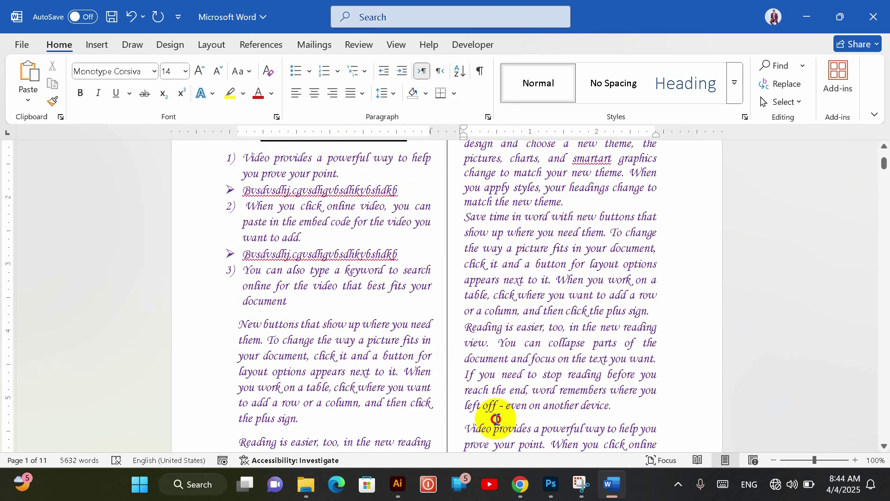
click(619, 407)
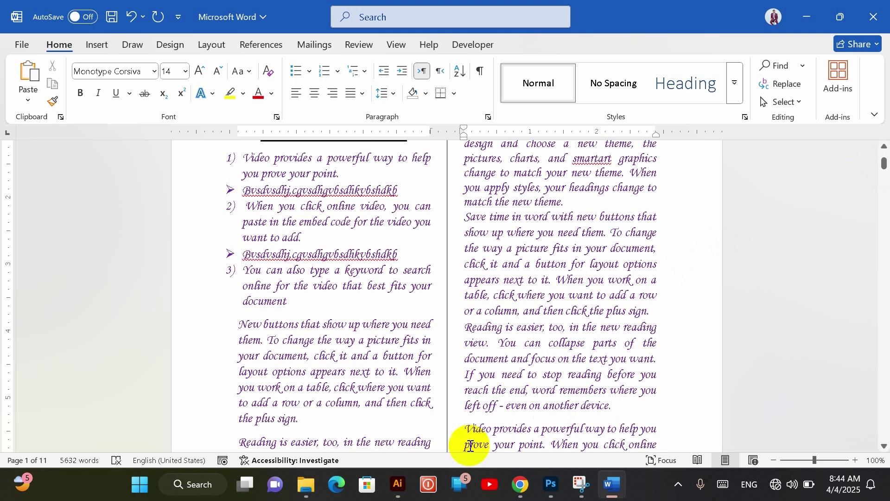
drag(886, 163, 886, 169)
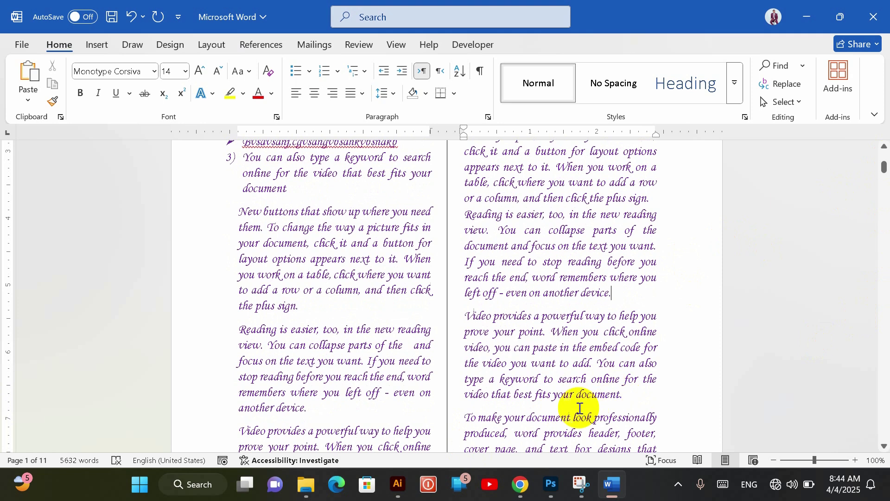
drag(885, 164, 885, 154)
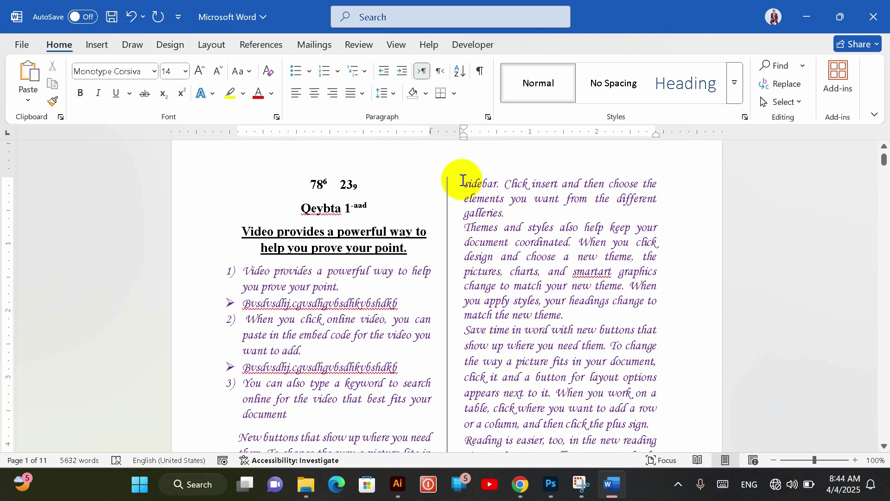
drag(463, 178, 672, 435)
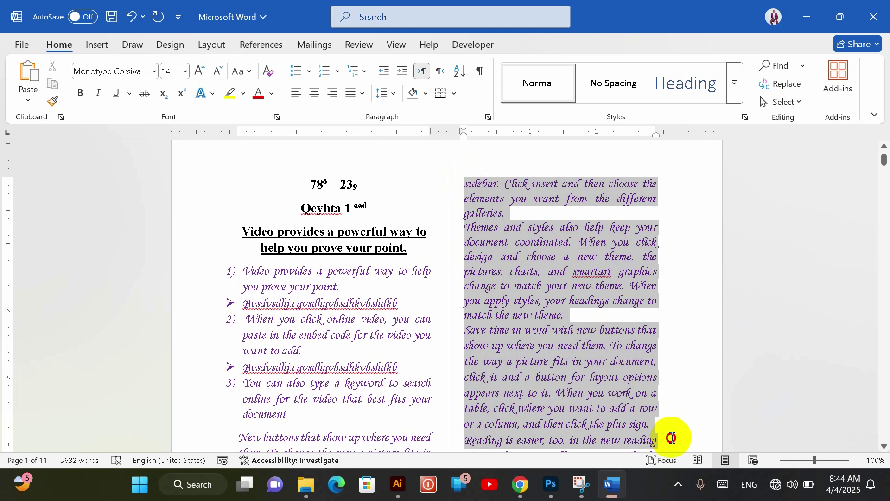
click(393, 93)
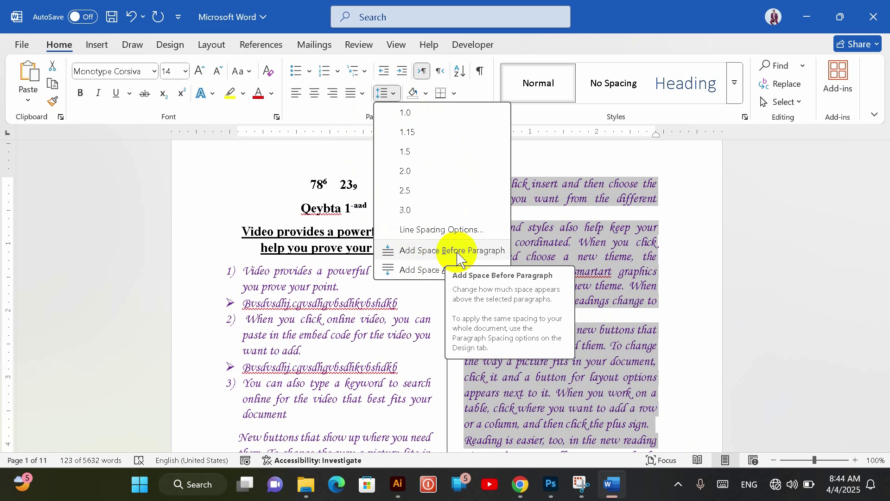
click(488, 252)
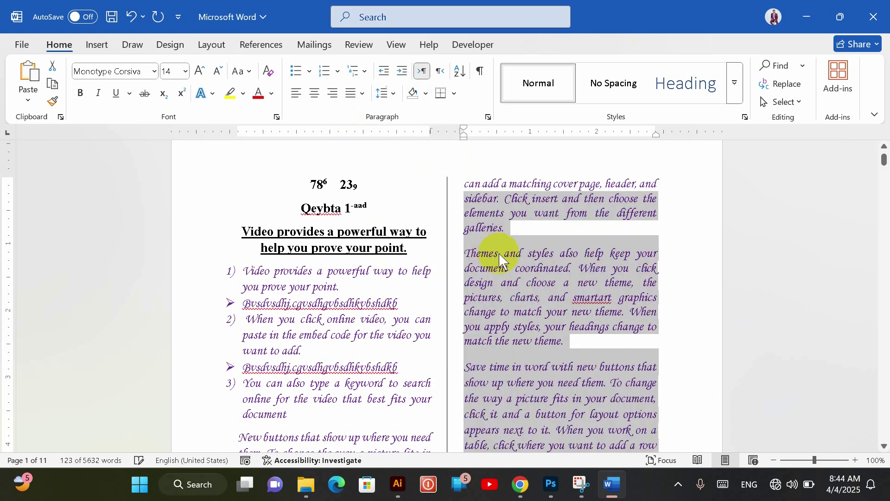
click(590, 342)
click(498, 246)
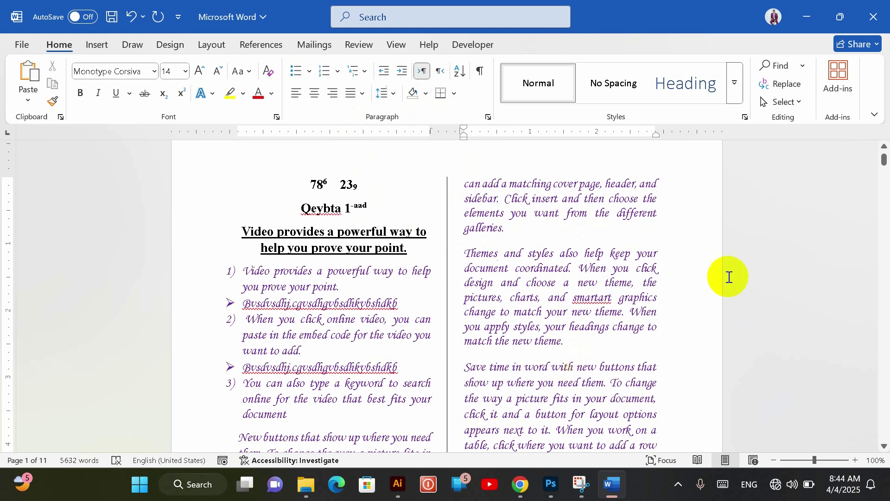
key(ctrl+s)
- Remove the space after every paragraph in the whole document
click(885, 161)
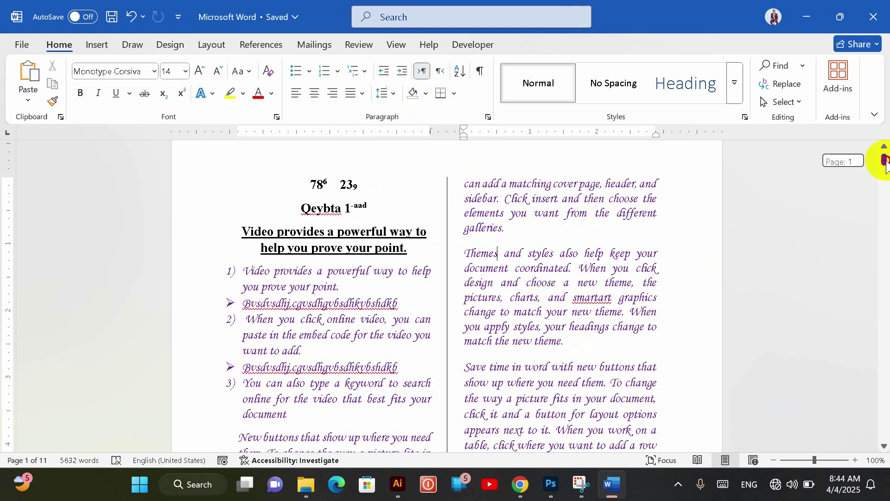
drag(885, 162, 887, 195)
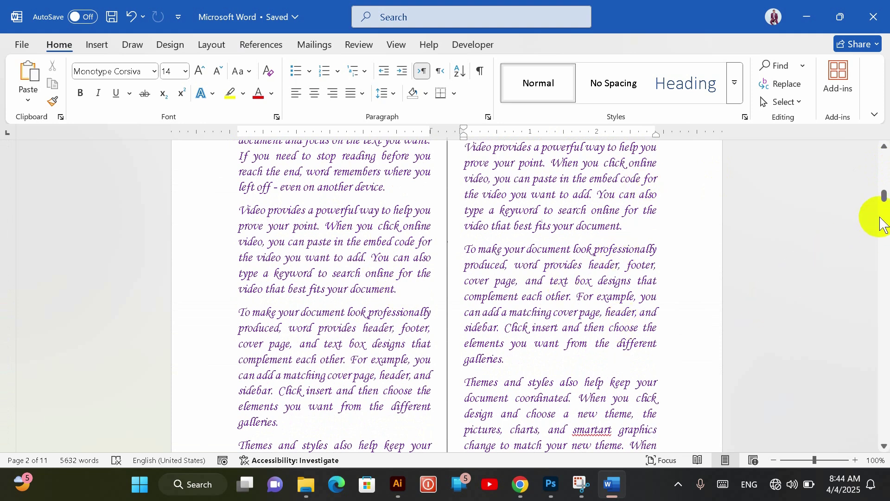
key(ctrl+a)
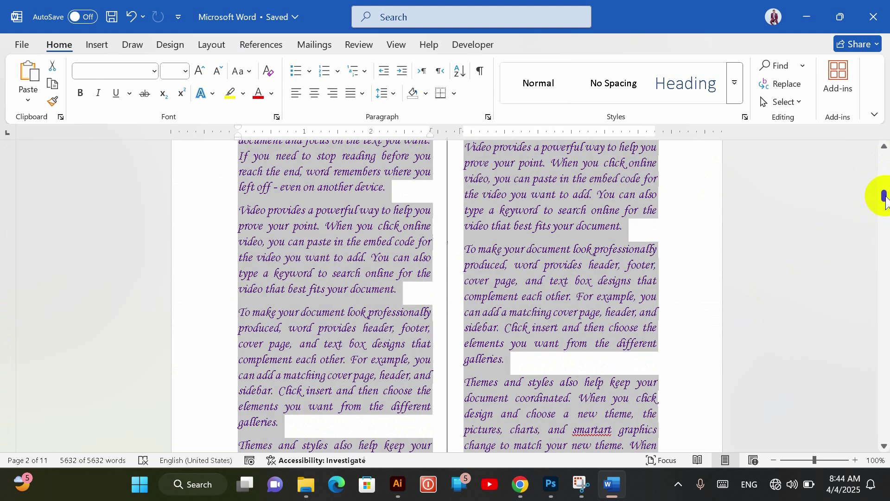
drag(885, 197, 884, 141)
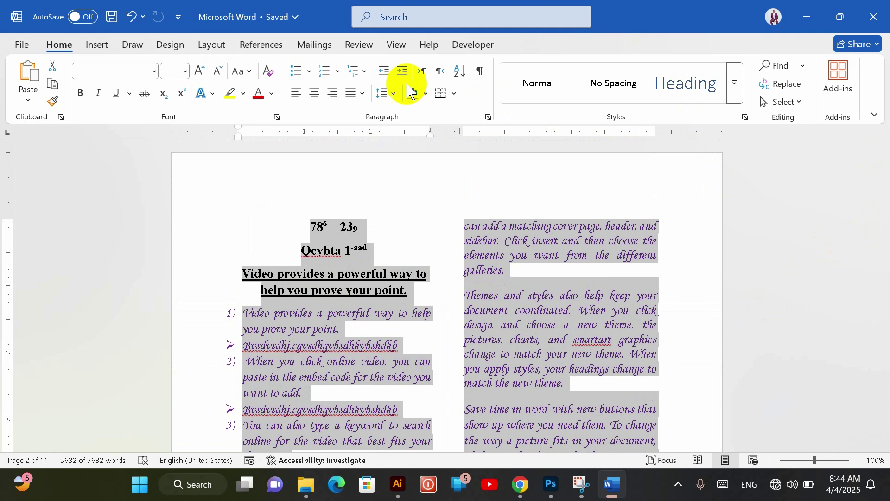
click(391, 95)
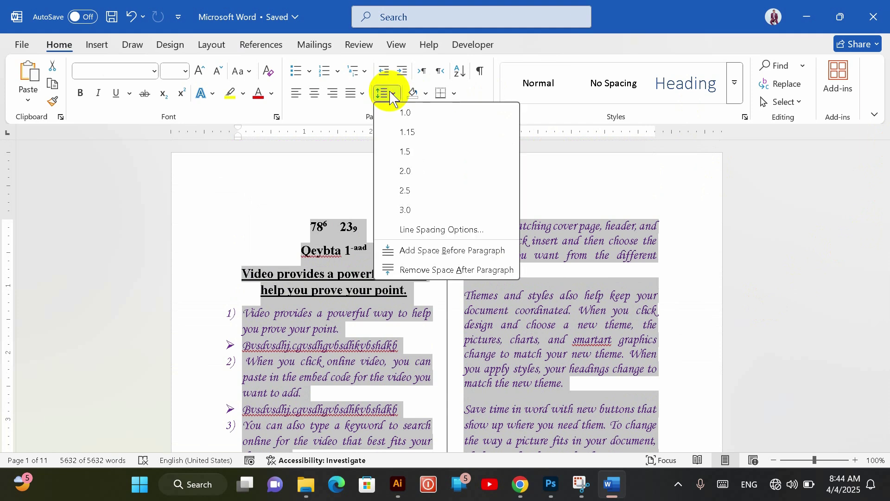
click(459, 271)
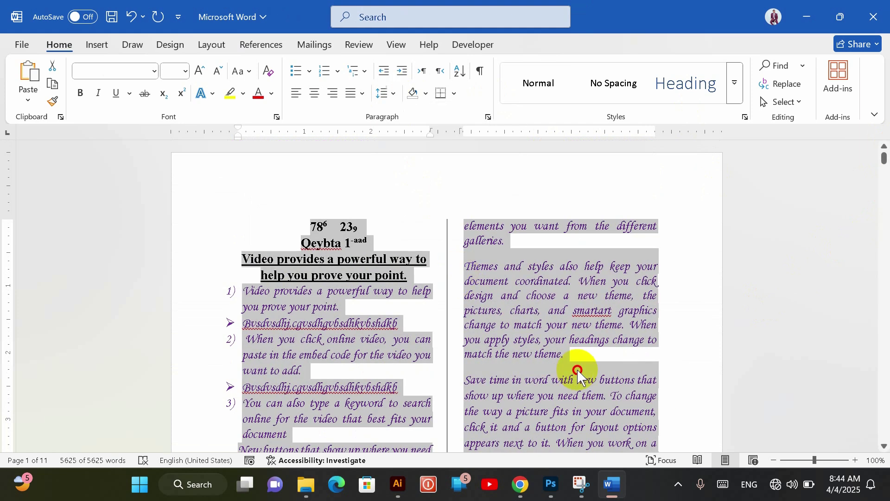
- Add space before every paragraph in the whole document, and clear the selection
click(578, 370)
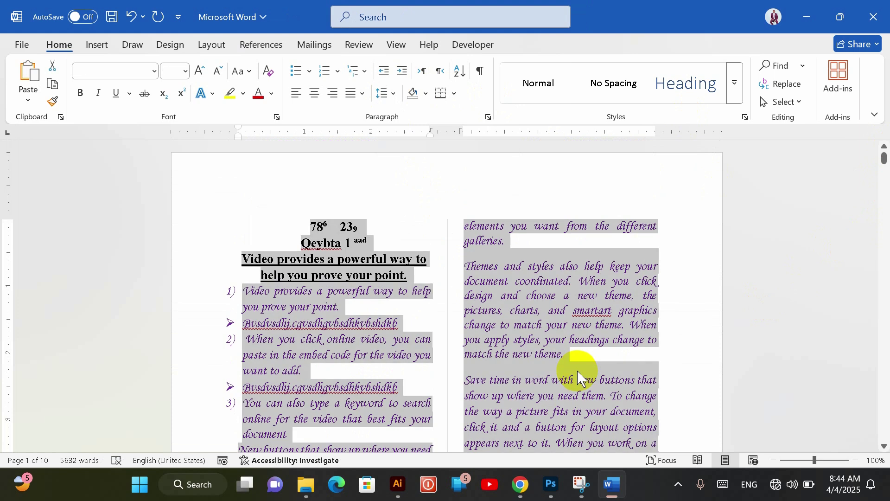
key(ctrl+a)
click(391, 93)
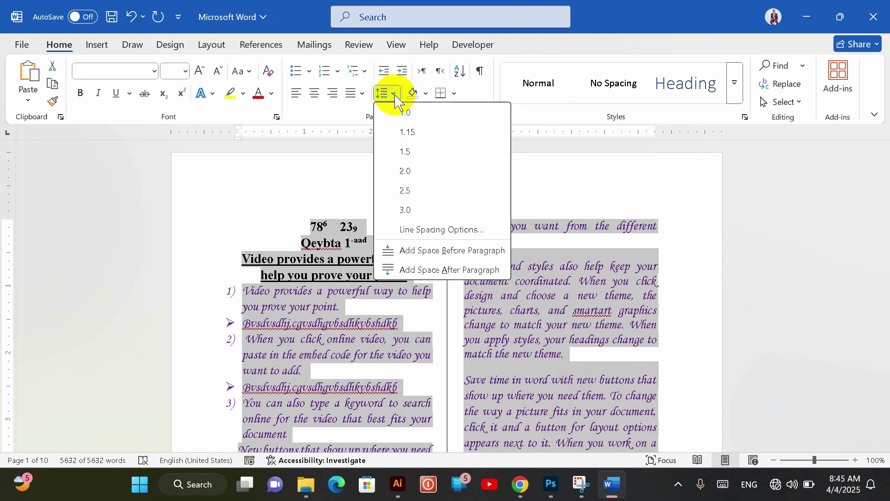
click(431, 253)
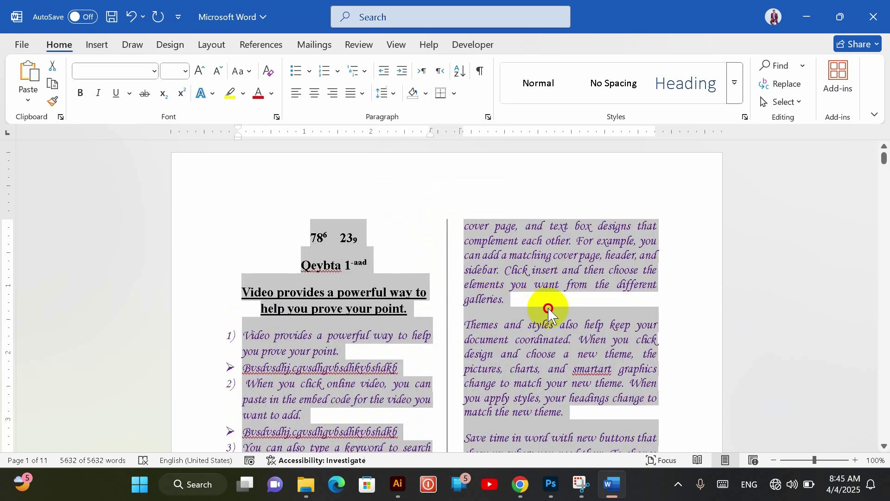
click(546, 308)
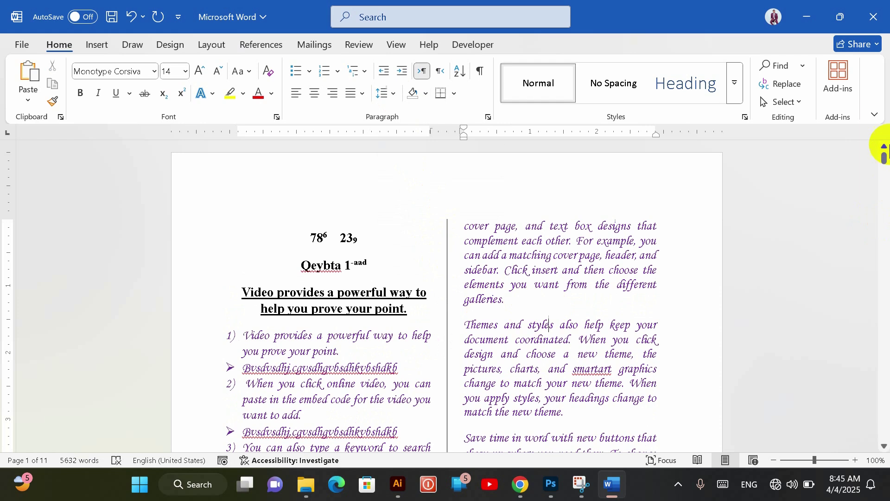
- Set the line spacing of the entire document's text to 1.0
click(884, 158)
mouse_move(884, 157)
mouse_down()
mouse_move(886, 173)
mouse_move(886, 162)
mouse_up()
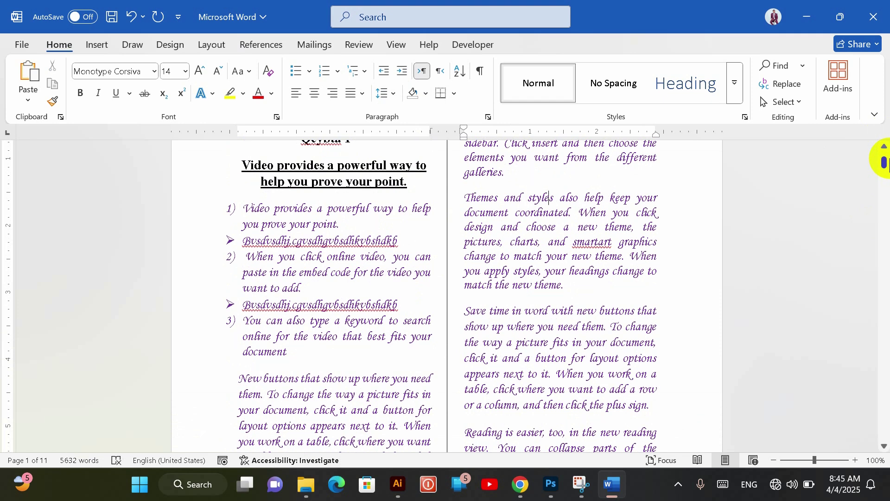
key(ctrl+a)
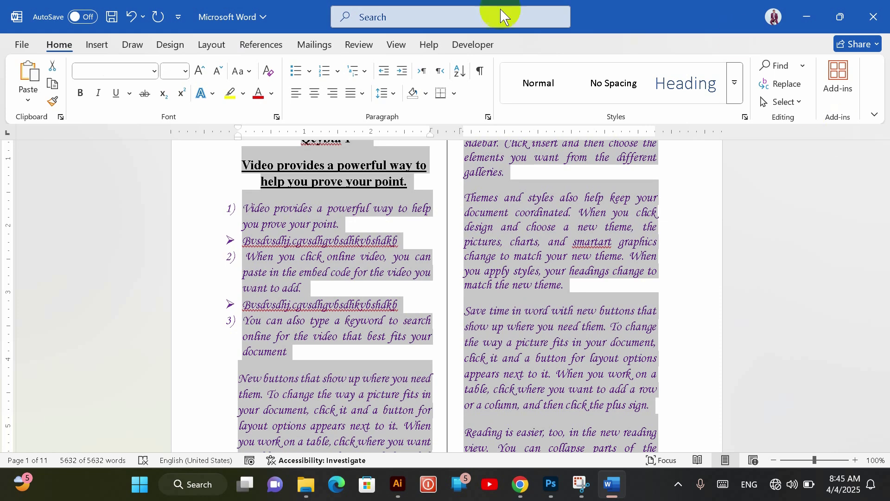
click(392, 94)
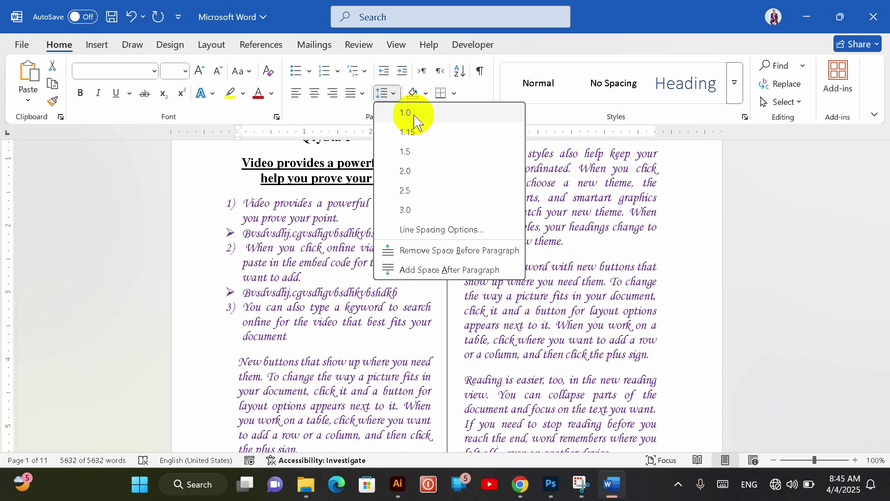
click(414, 116)
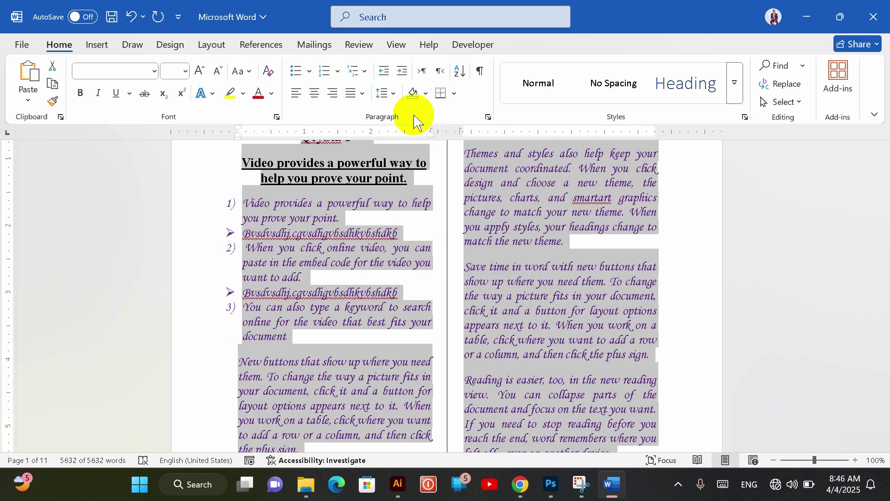